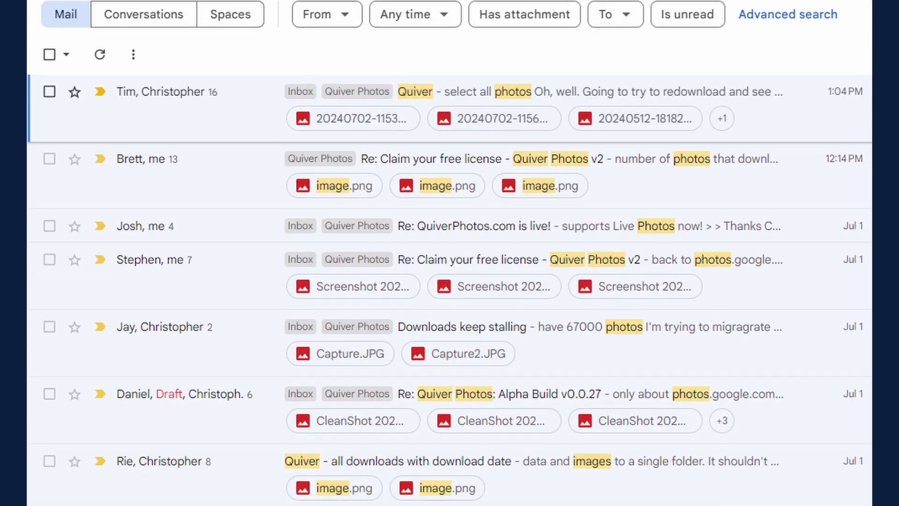
Scroll the Quiver Photos homepage to find the Windows, Mac and Linux download links.
scroll(449, 253, "down", 9)
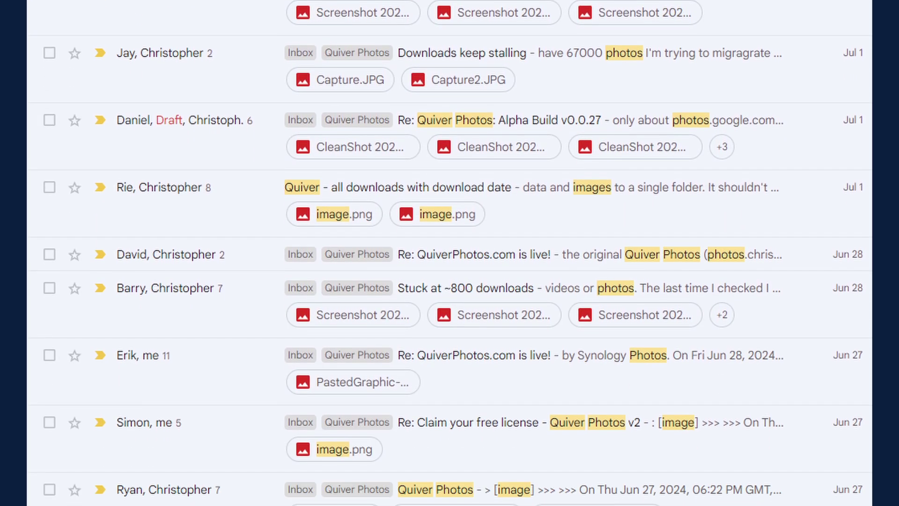
scroll(450, 253, "down", 9)
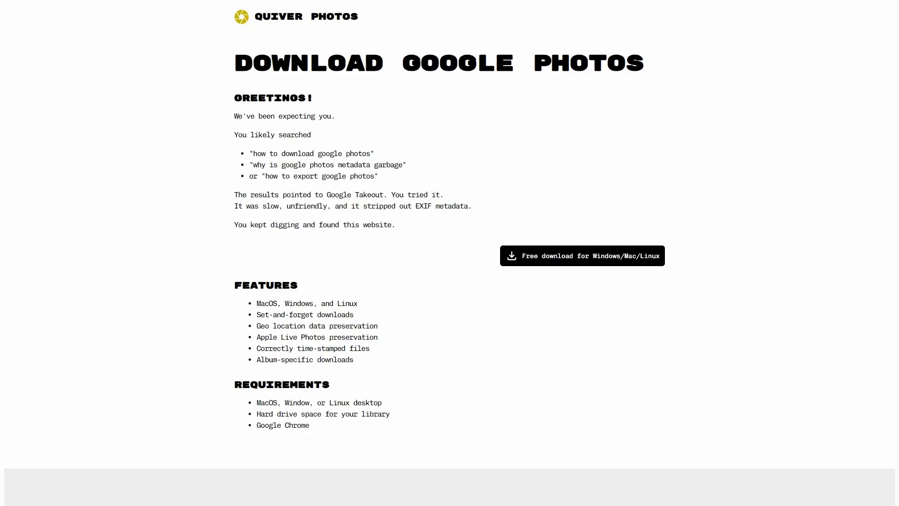
scroll(449, 252, "down", 3)
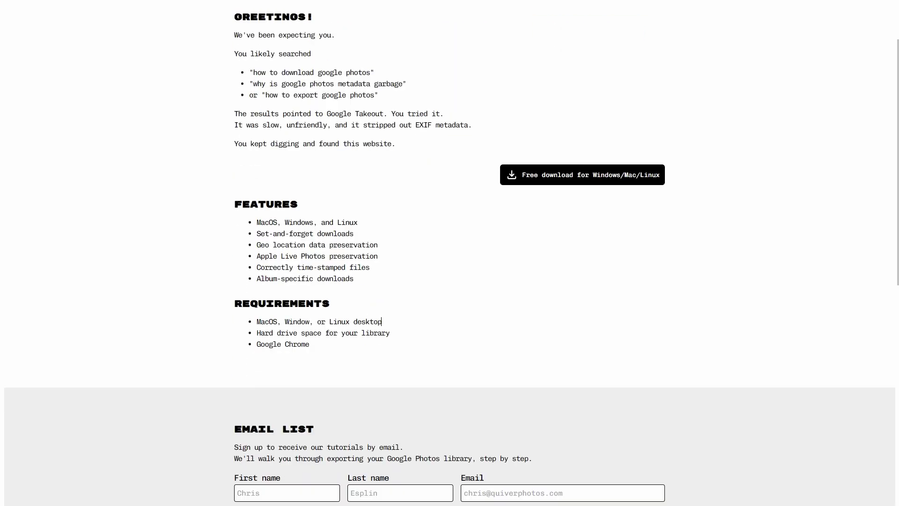
scroll(449, 252, "up", 3)
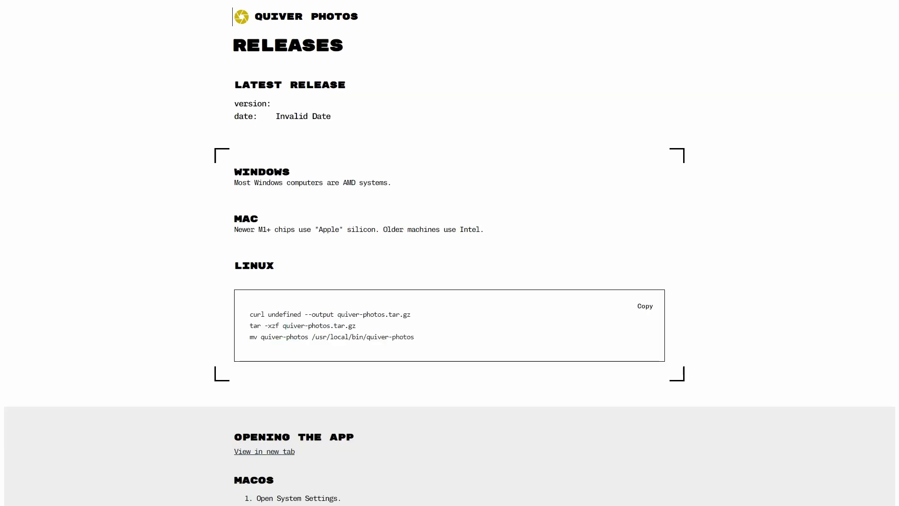
scroll(450, 253, "down", 1)
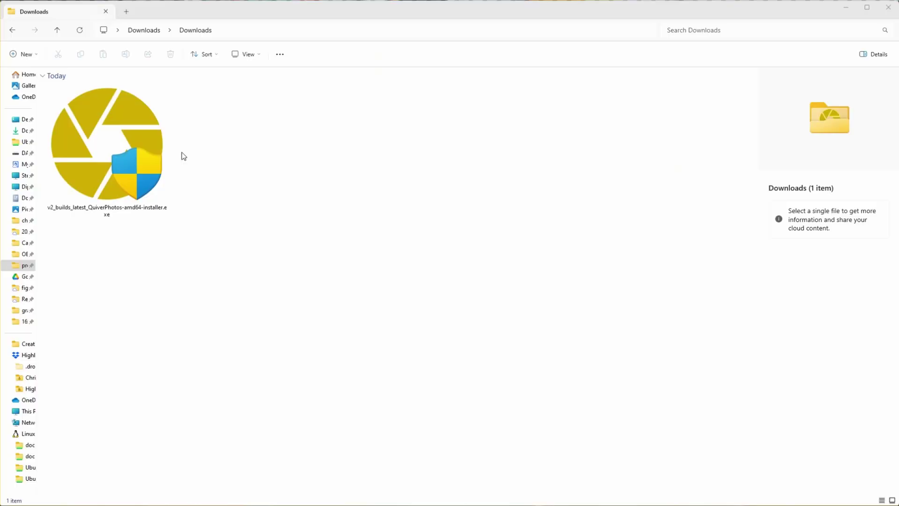
Launch the downloaded amd64 installer and let it run past the SmartScreen warning.
double_click(156, 139)
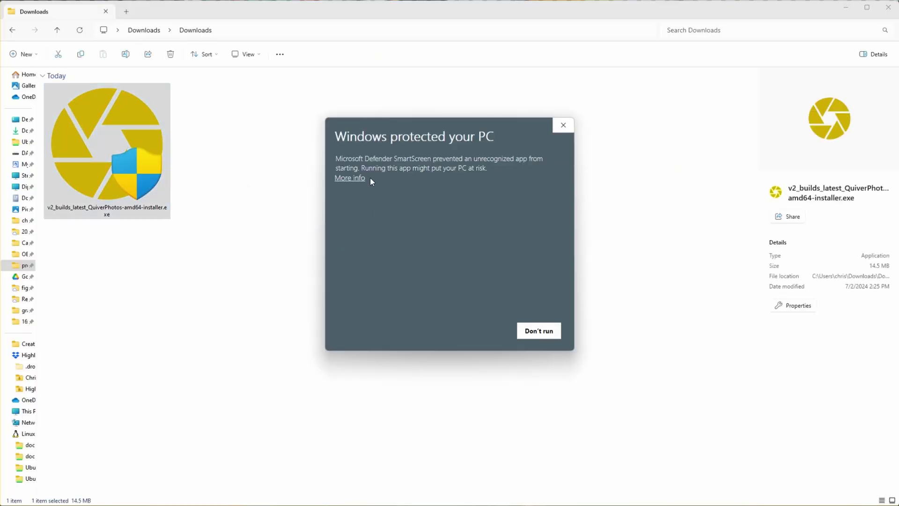
left_click(350, 178)
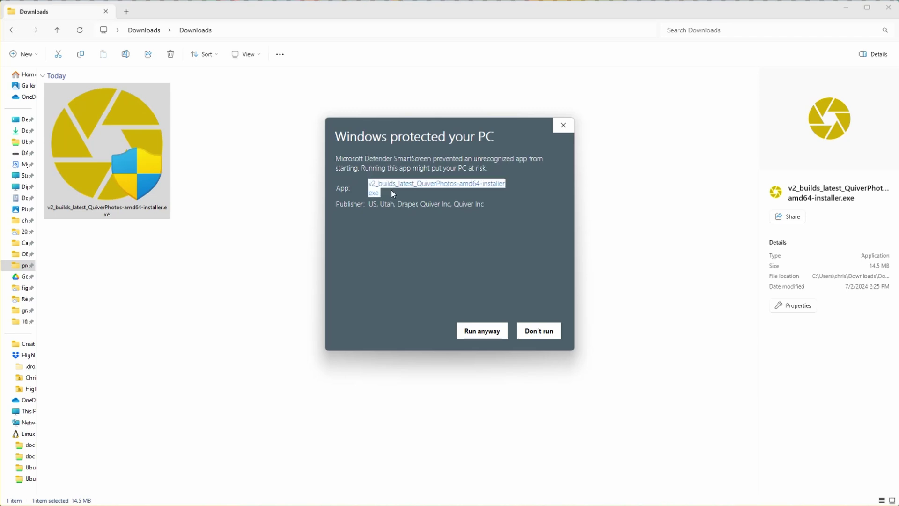
left_click(506, 228)
left_click(486, 333)
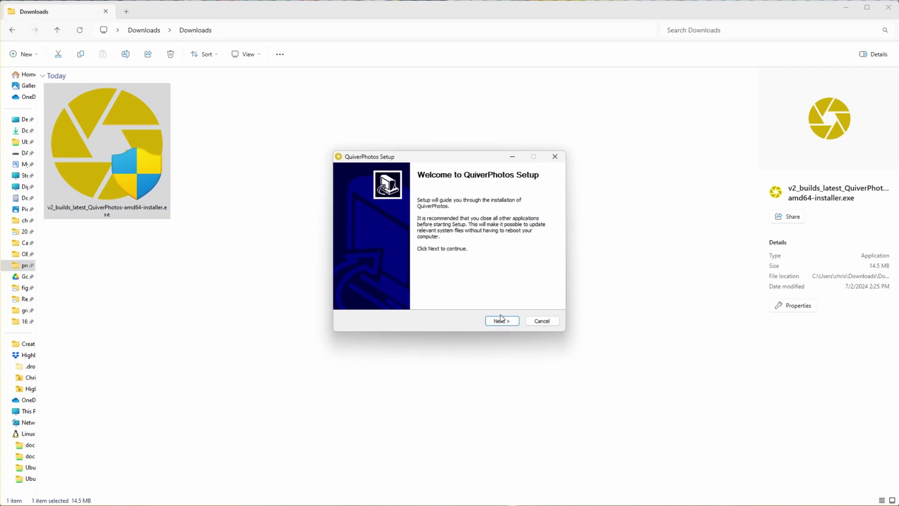
Complete the setup wizard, installing to the default location, and close it.
left_click(499, 319)
left_click(499, 319)
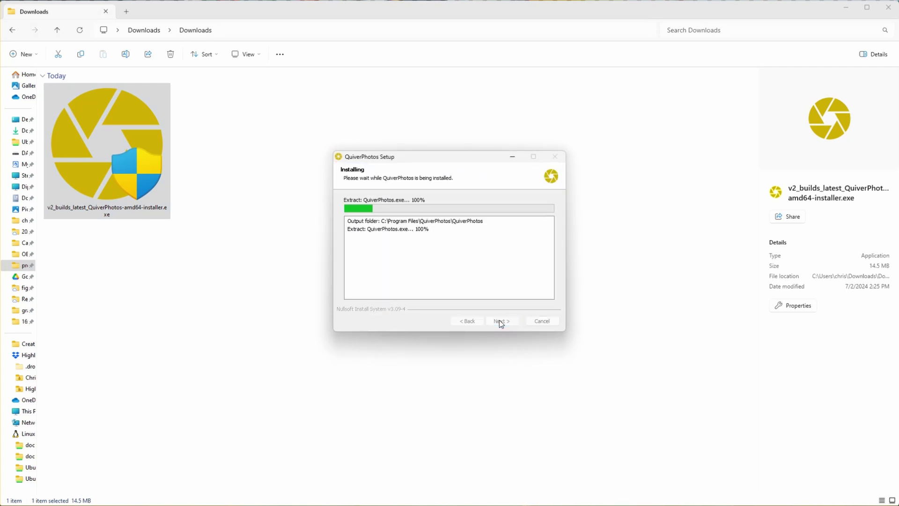
left_click(499, 319)
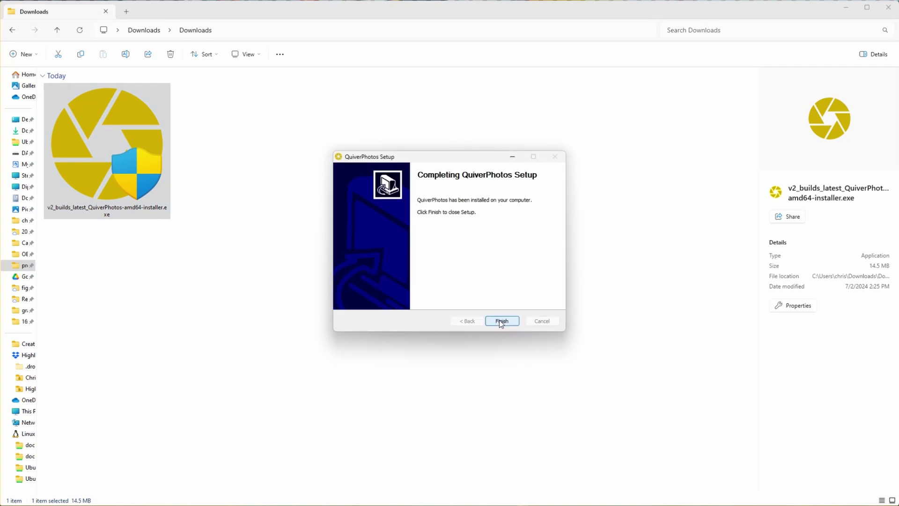
left_click(499, 319)
Search the Start menu for 'quiver' and launch the QuiverPhotos best match.
key("super")
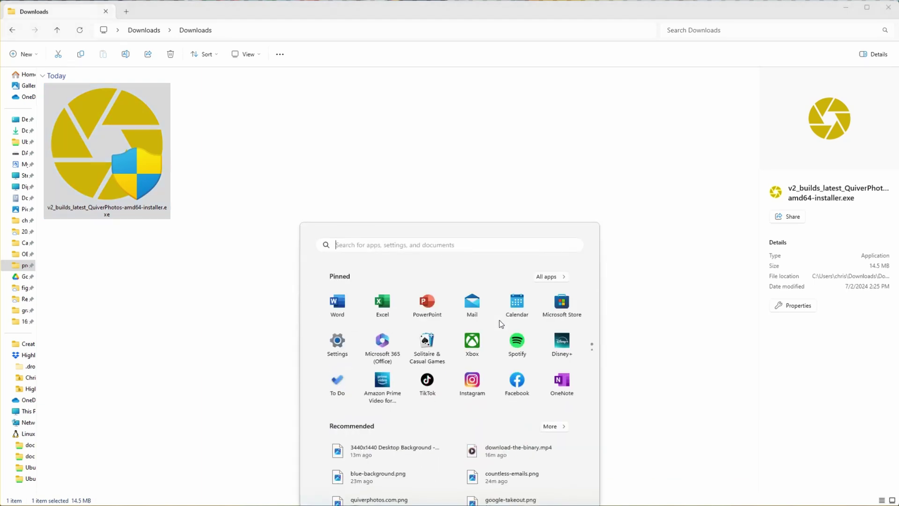
type("quiver")
key("Return")
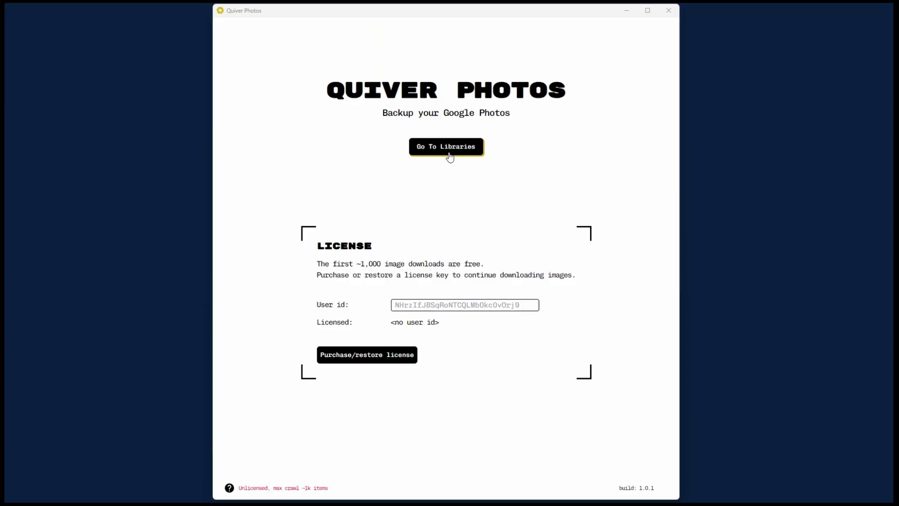
Add a Google Photos library, signing in with the account e-mail and password, and open its albums.
left_click(441, 149)
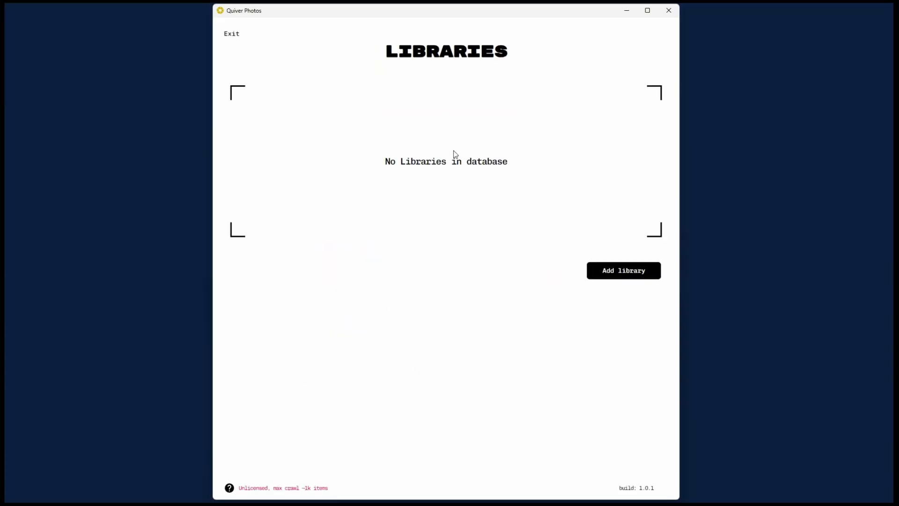
left_click(648, 280)
left_click(528, 355)
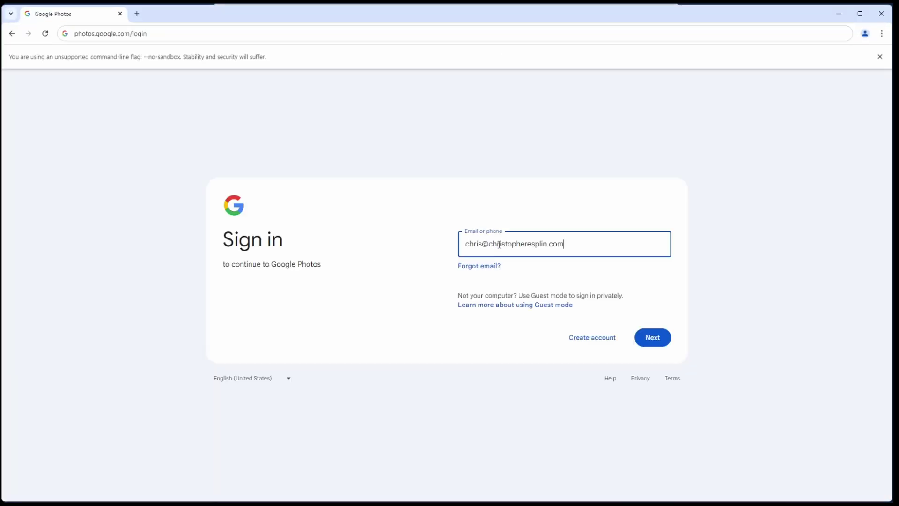
left_click(651, 344)
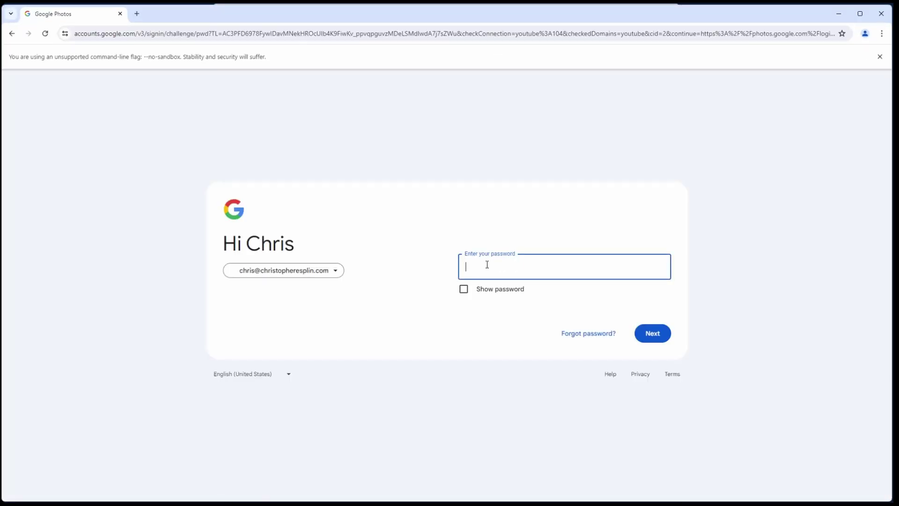
left_click(655, 335)
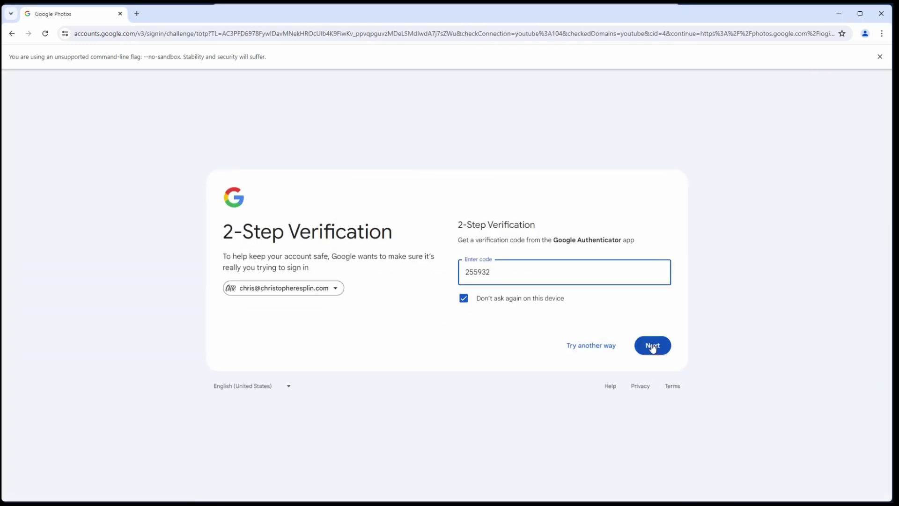
left_click(653, 347)
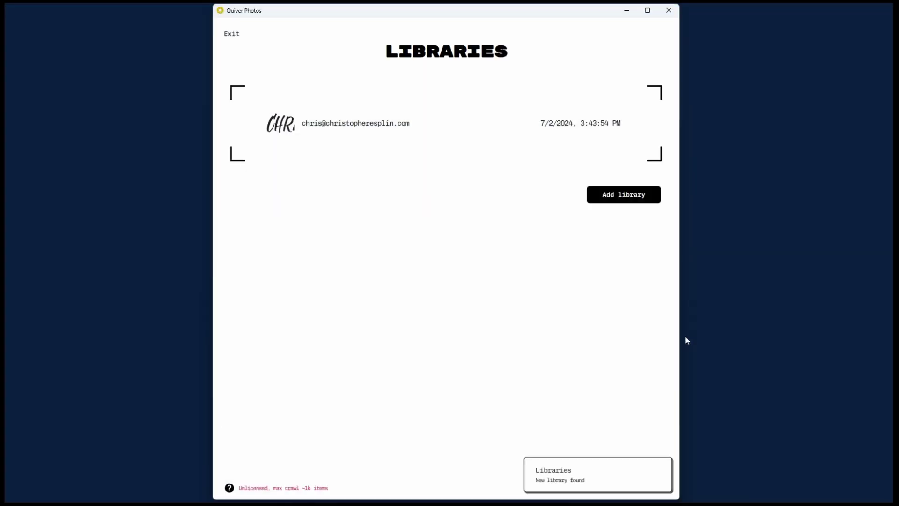
left_click(491, 124)
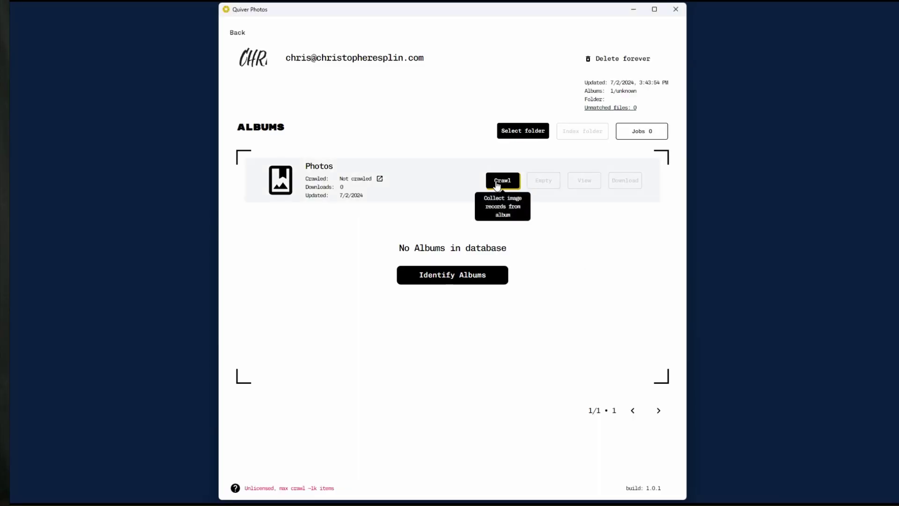
Crawl the Photos album, bringing up Google Photos in the linked Chrome profile.
left_click(497, 181)
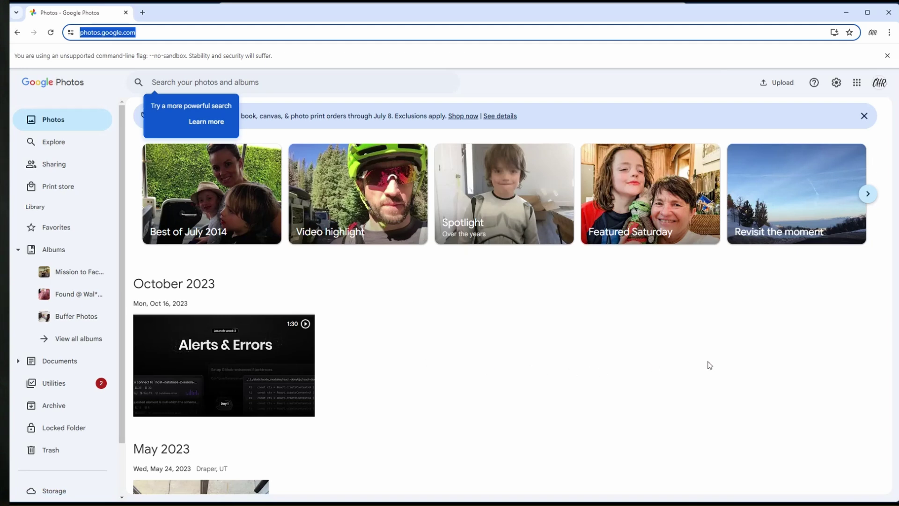
Use the date scrubber to jump the Google Photos timeline back to early 2023.
left_click(869, 357)
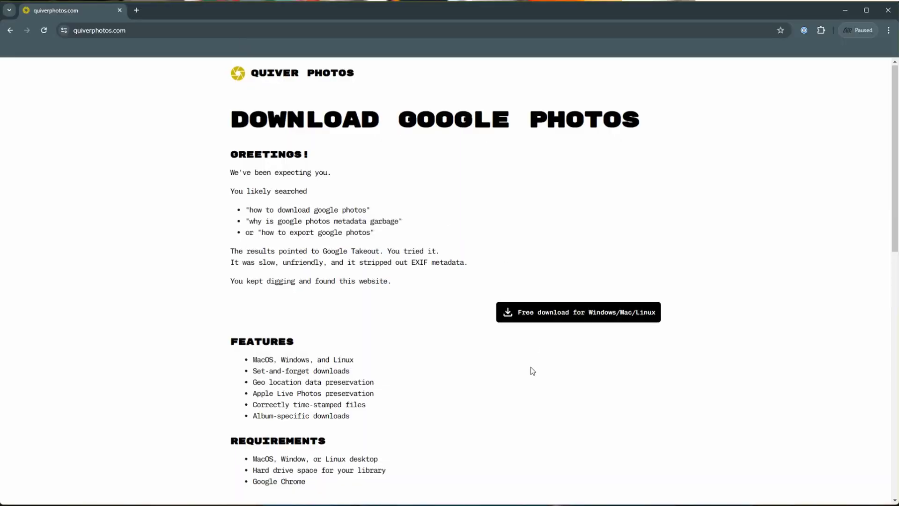
Log in with Google on the license key page, dismiss the password prompt, and return to Quiver Photos.
scroll(529, 369, "down", 5)
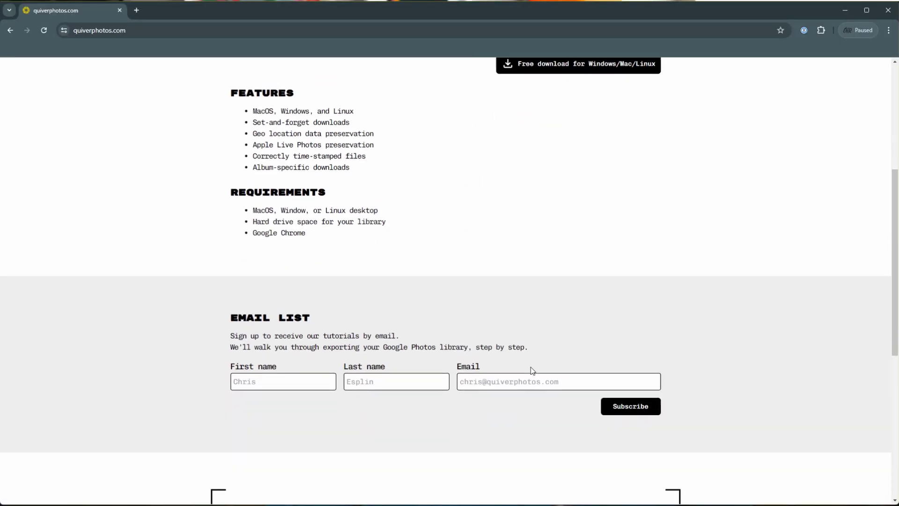
scroll(531, 370, "down", 7)
left_click(562, 179)
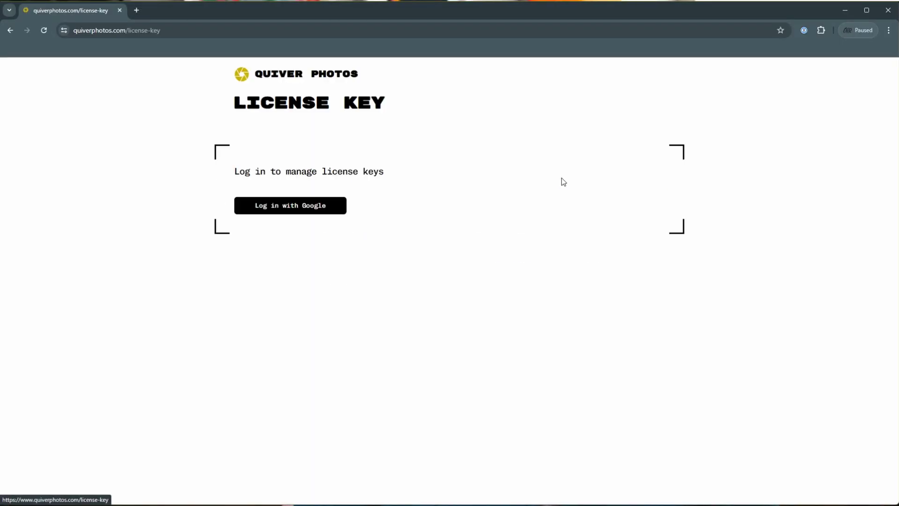
left_click(301, 208)
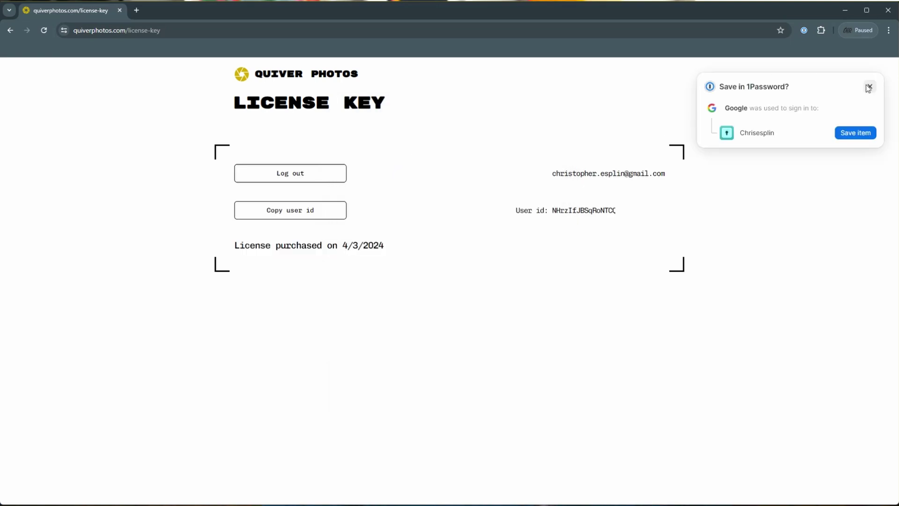
left_click(868, 87)
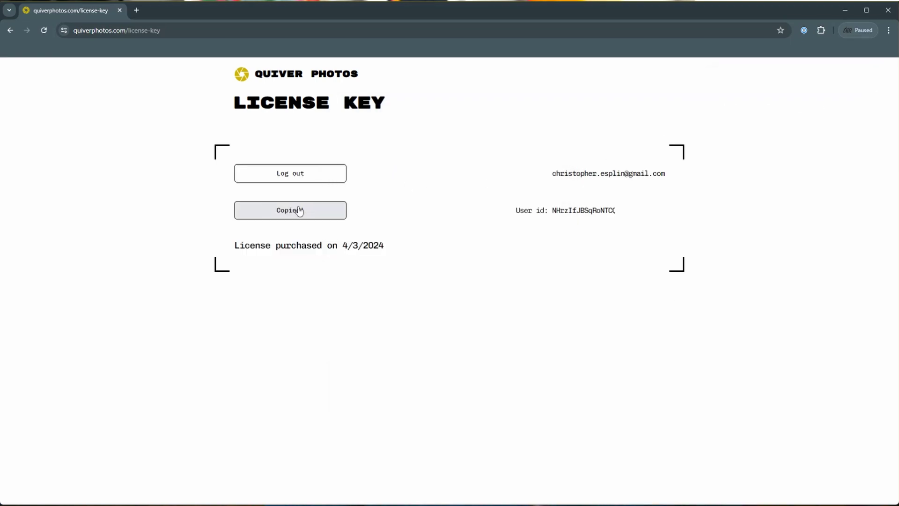
key("alt+Tab")
Return to the home screen and paste the copied user id into the User id field.
left_click(227, 30)
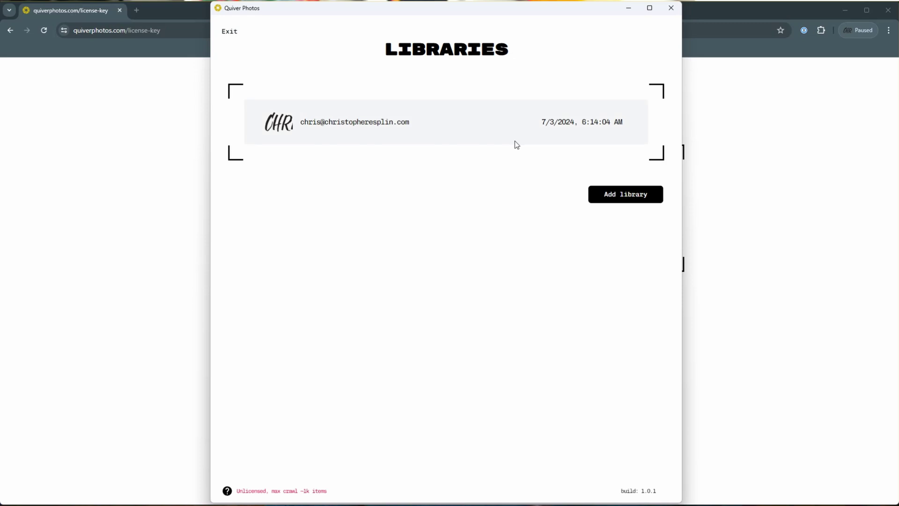
left_click(229, 32)
left_click(425, 305)
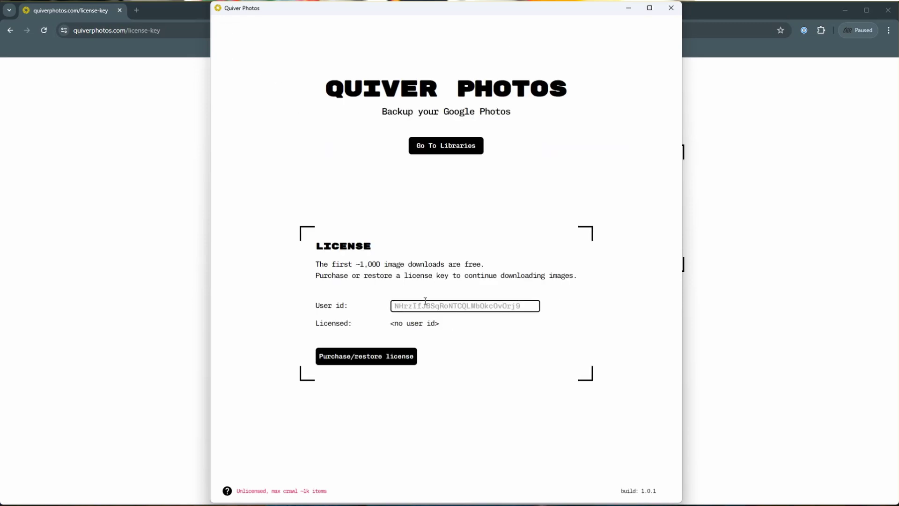
key("ctrl+v")
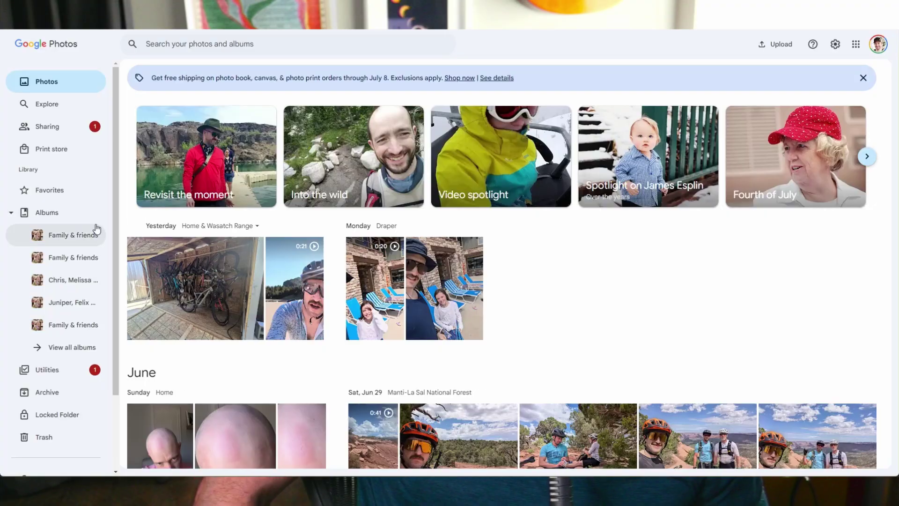
Compose a new Gmail email and open the Photos picker to attach a file.
left_click(65, 218)
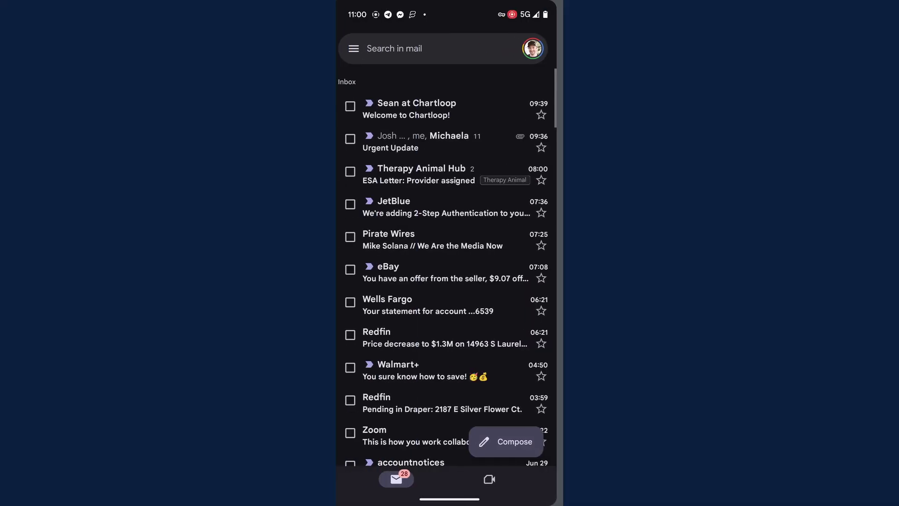
left_click(512, 441)
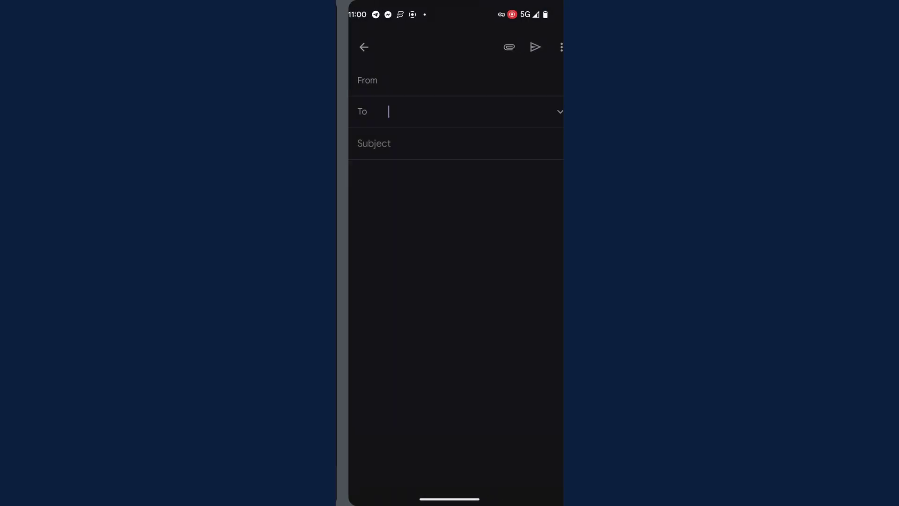
left_click(497, 45)
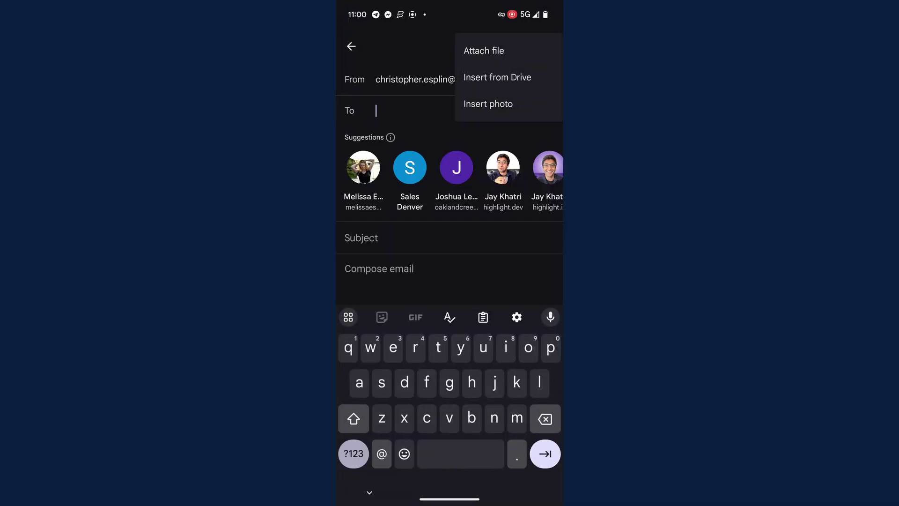
left_click(483, 51)
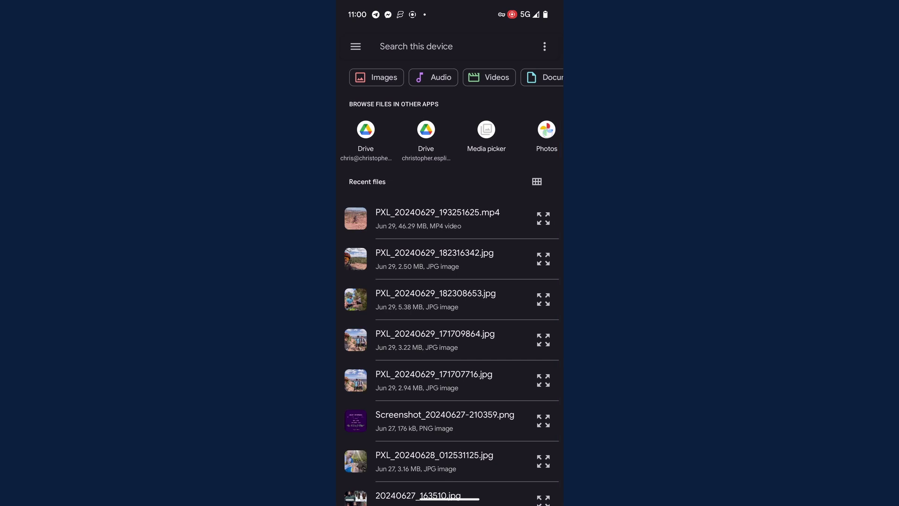
left_click(546, 133)
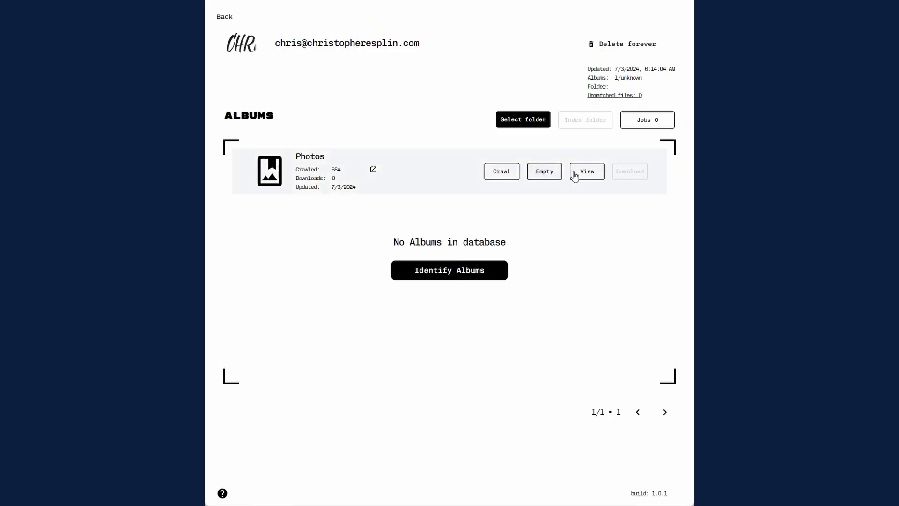
left_click(588, 177)
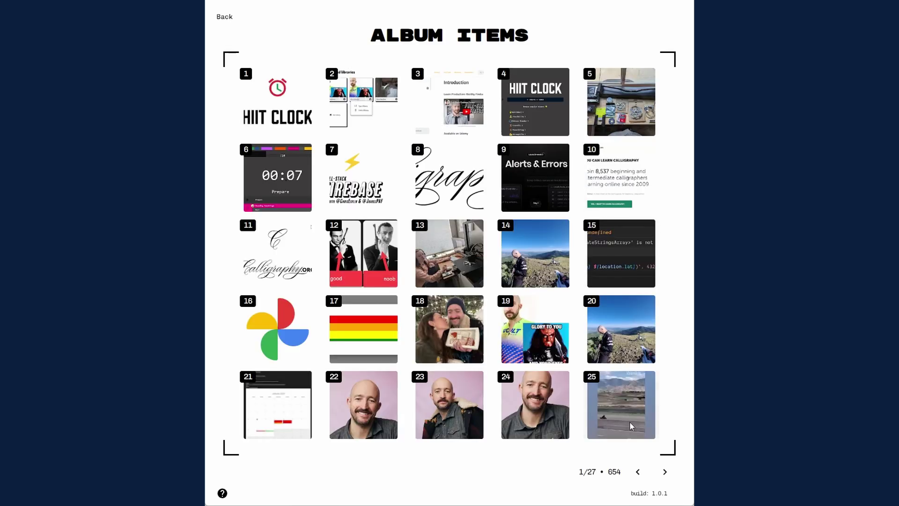
left_click(665, 472)
left_click(665, 472)
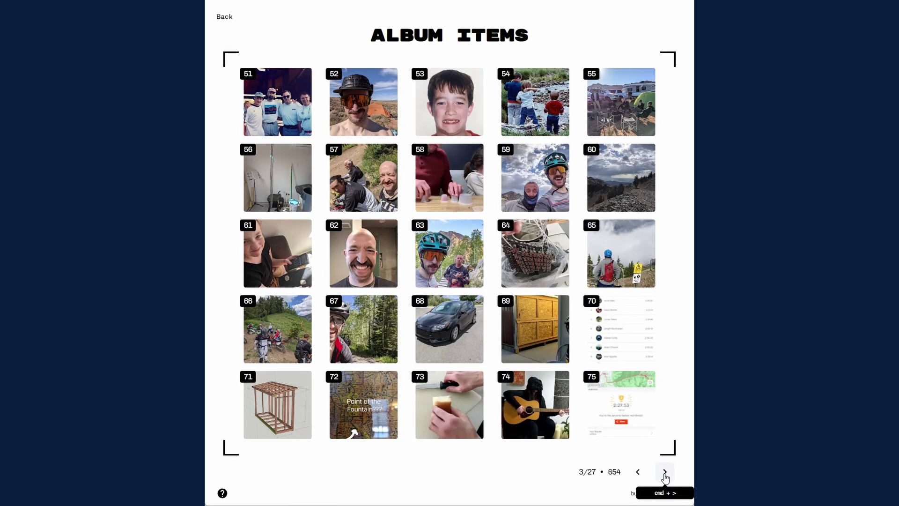
left_click(665, 472)
left_click(666, 472)
left_click(665, 472)
left_click(665, 472)
left_click(665, 472)
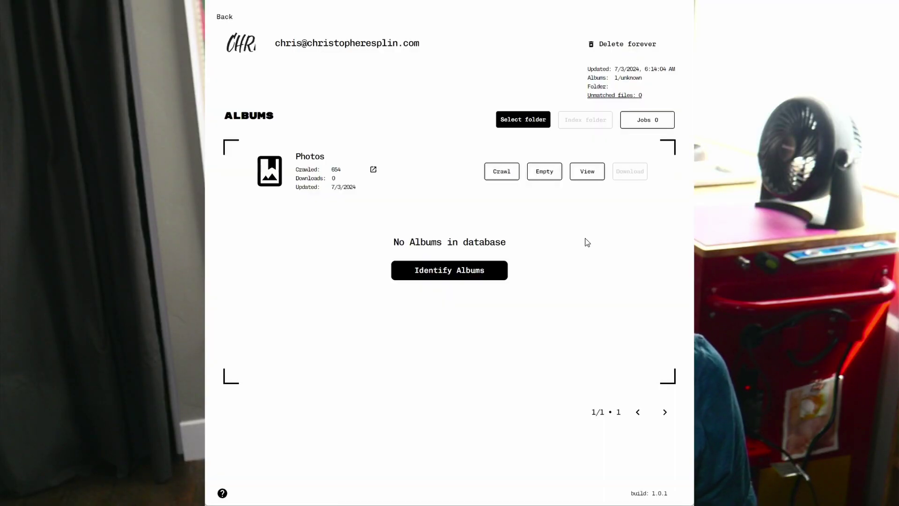
Set the library folder to dl3 under quiver-photos-win\temp and download the Photos album.
left_click(537, 125)
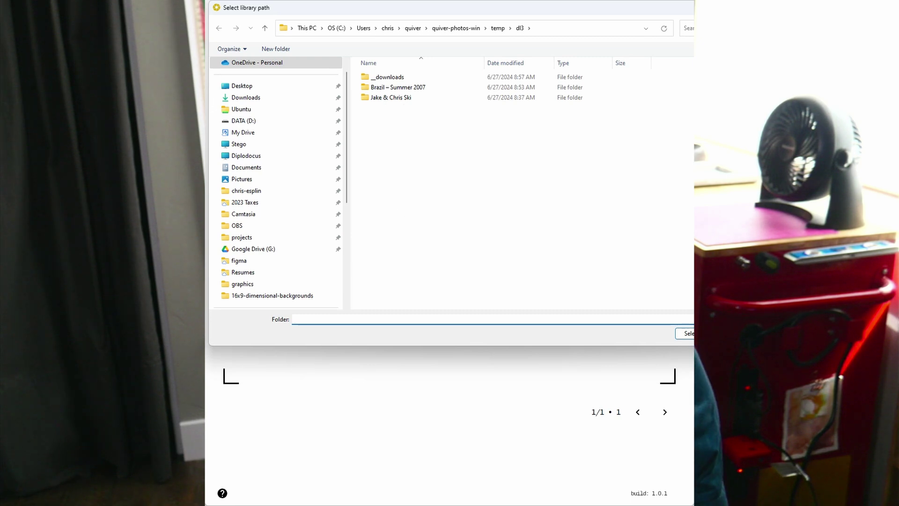
key("Return")
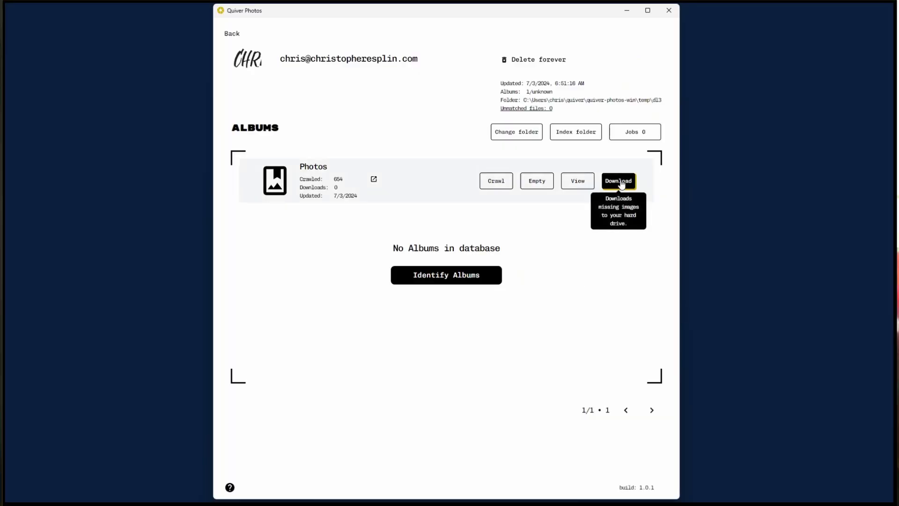
left_click(620, 182)
Confirm the Photos album download and check its log showing 10 of 654 images downloaded.
left_click(527, 305)
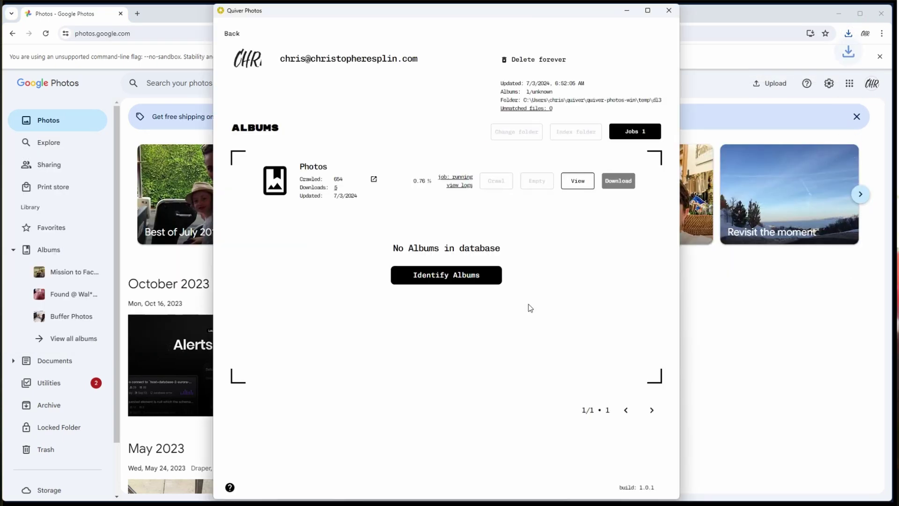
left_click(460, 185)
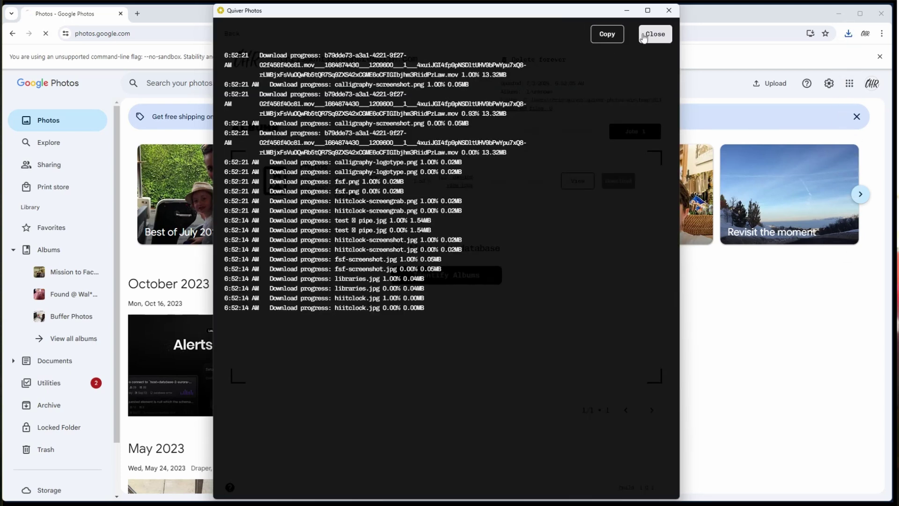
left_click(644, 37)
left_click(632, 134)
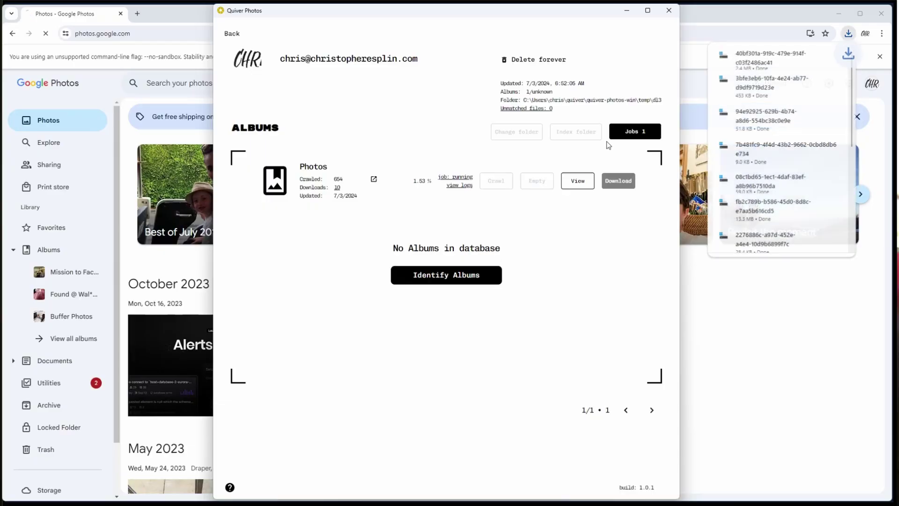
Open the Jobs page listing the Photos album download as the single active job.
left_click(633, 131)
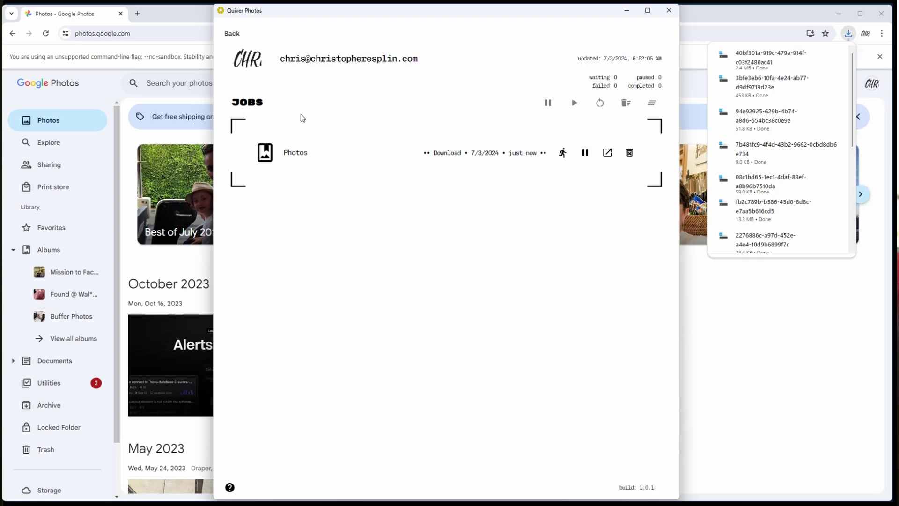